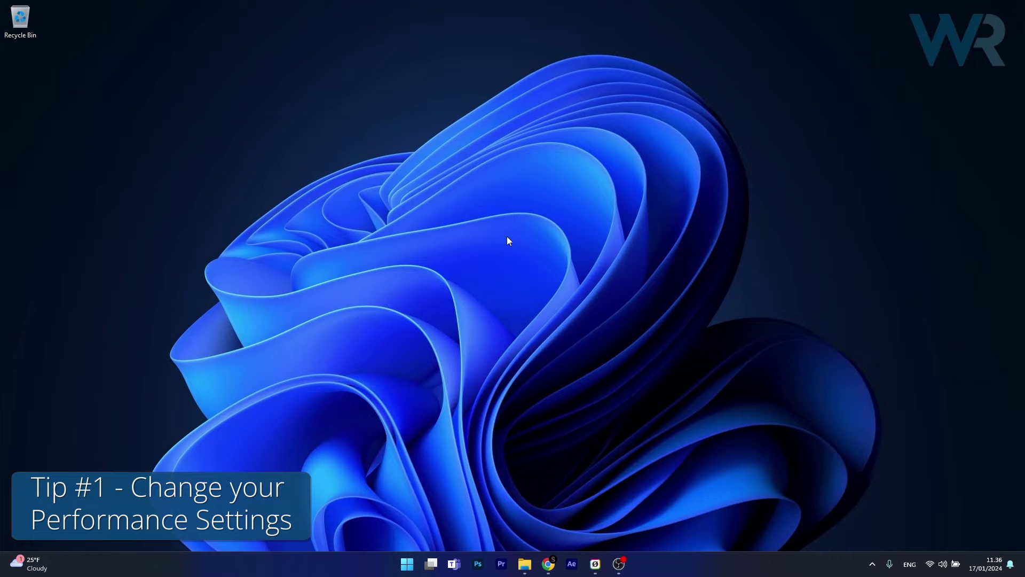
Step: Reach System > About and bring up the advanced System Properties window
{"action": "left_click", "coordinate": [407, 564]}
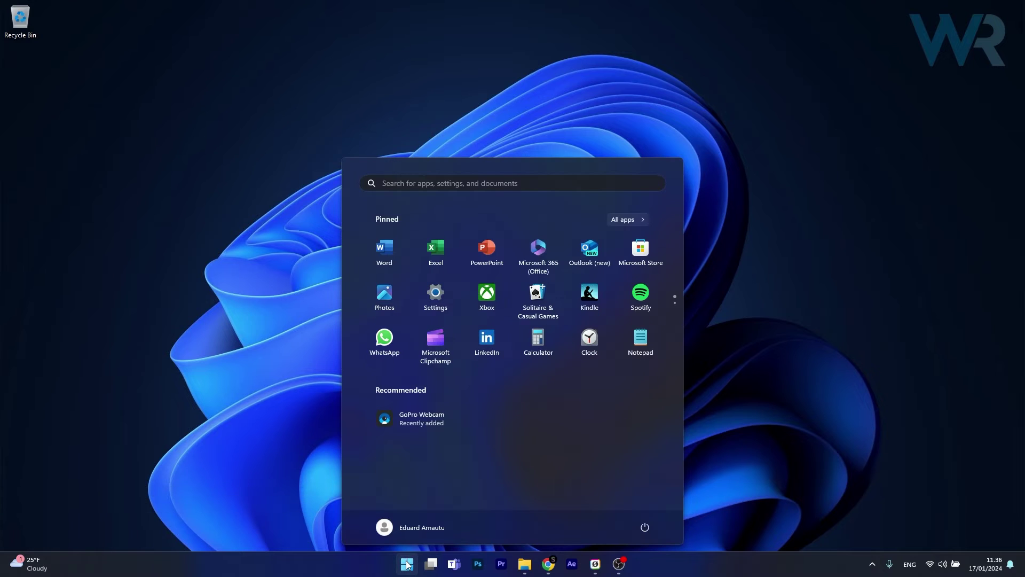
{"action": "type", "text": "system"}
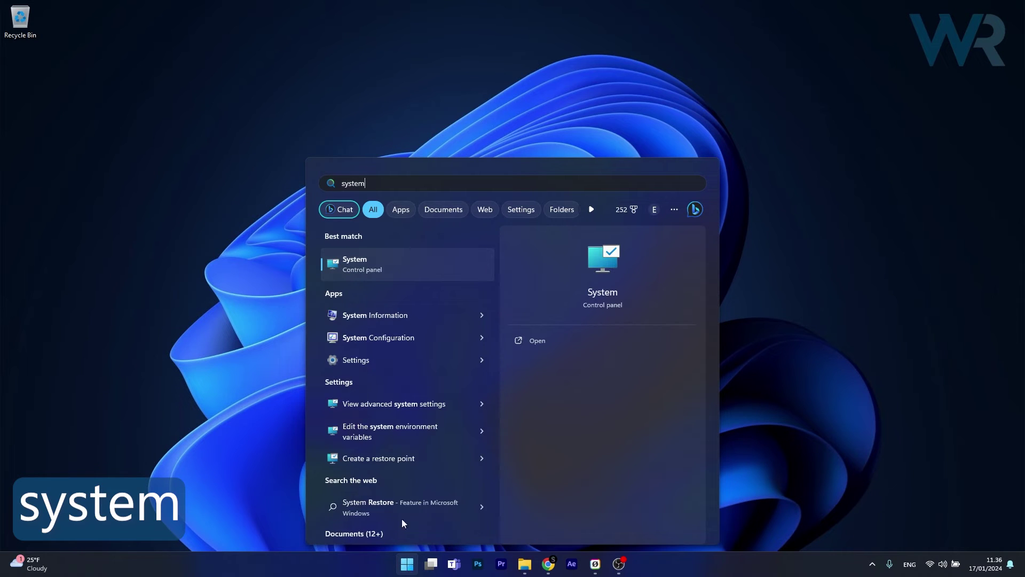
{"action": "left_click", "coordinate": [416, 262]}
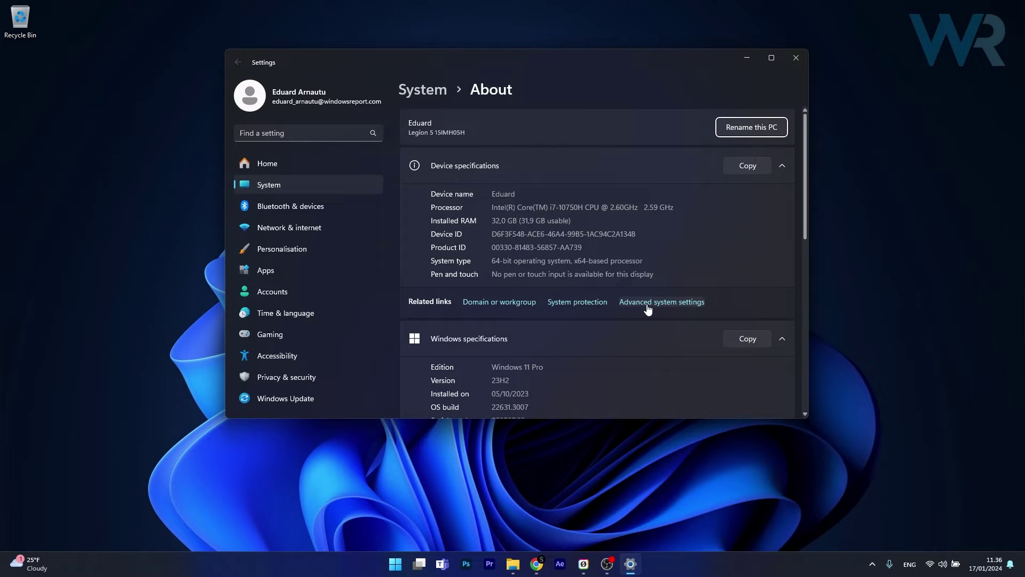
{"action": "left_click", "coordinate": [648, 302]}
{"action": "left_click_drag", "start_coordinate": [190, 69], "coordinate": [542, 124]}
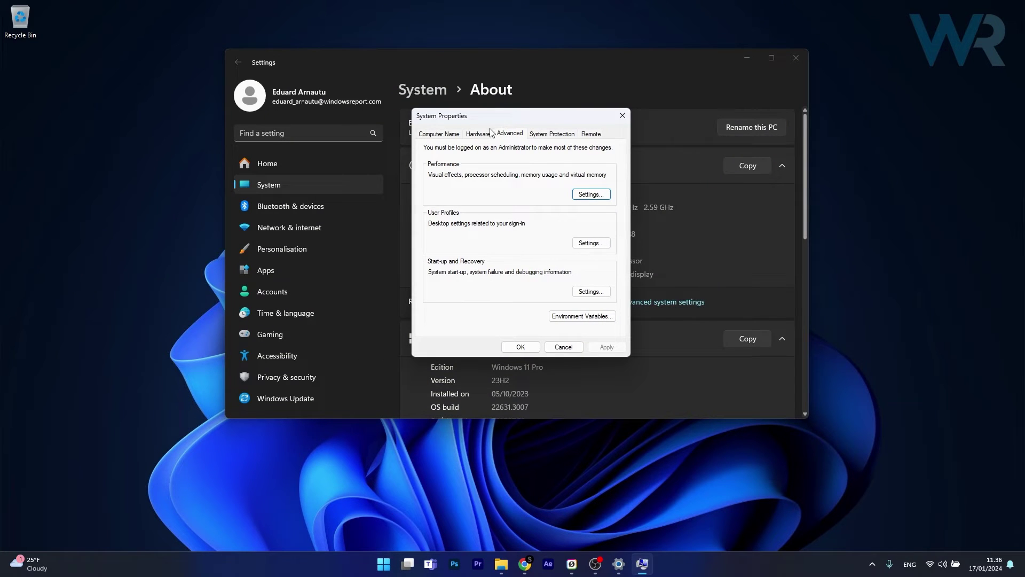
Step: Enter the Performance Options for visual effects from System Properties
{"action": "left_click", "coordinate": [599, 196]}
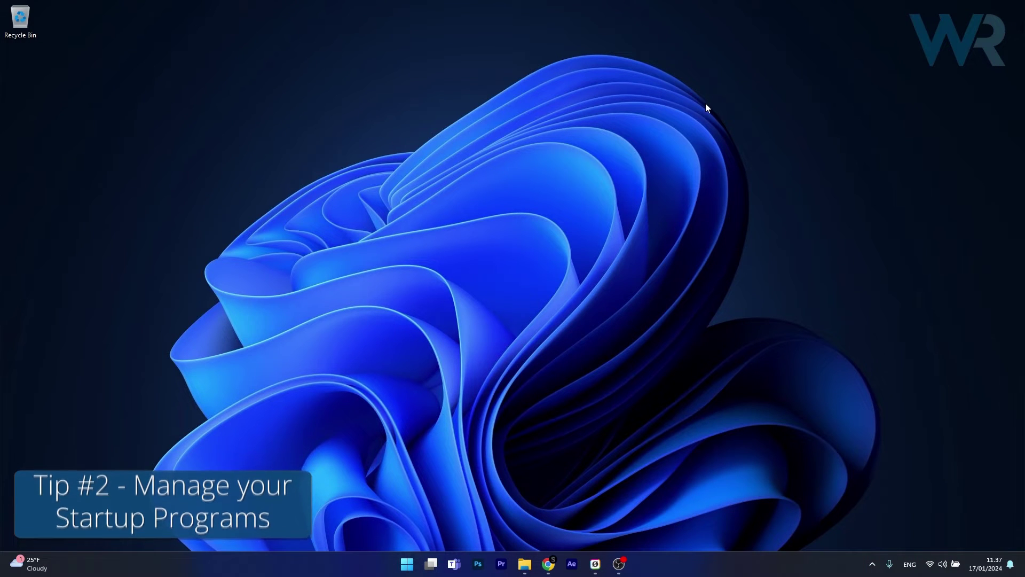
{"action": "right_click", "coordinate": [405, 568]}
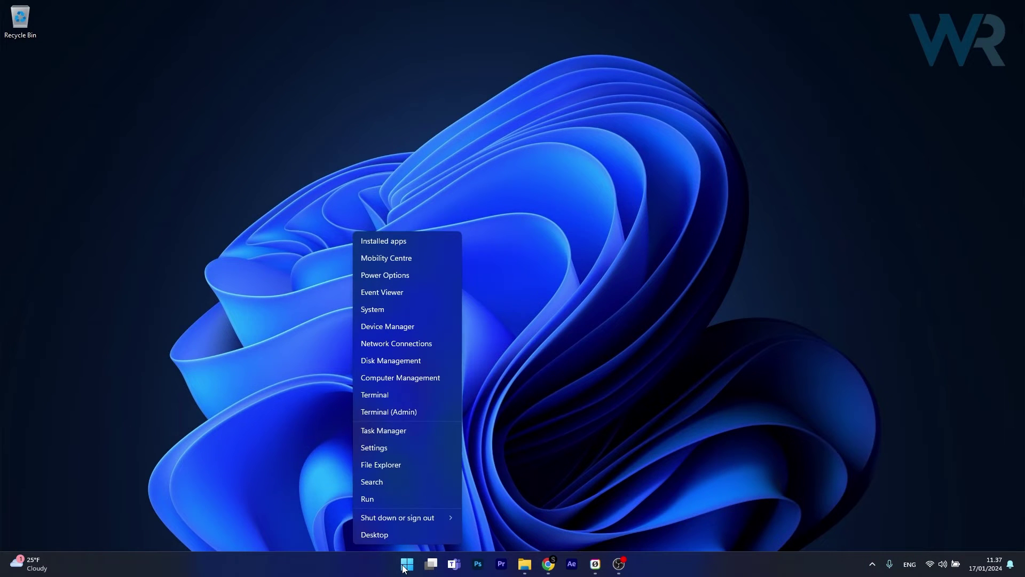
{"action": "left_click", "coordinate": [415, 433]}
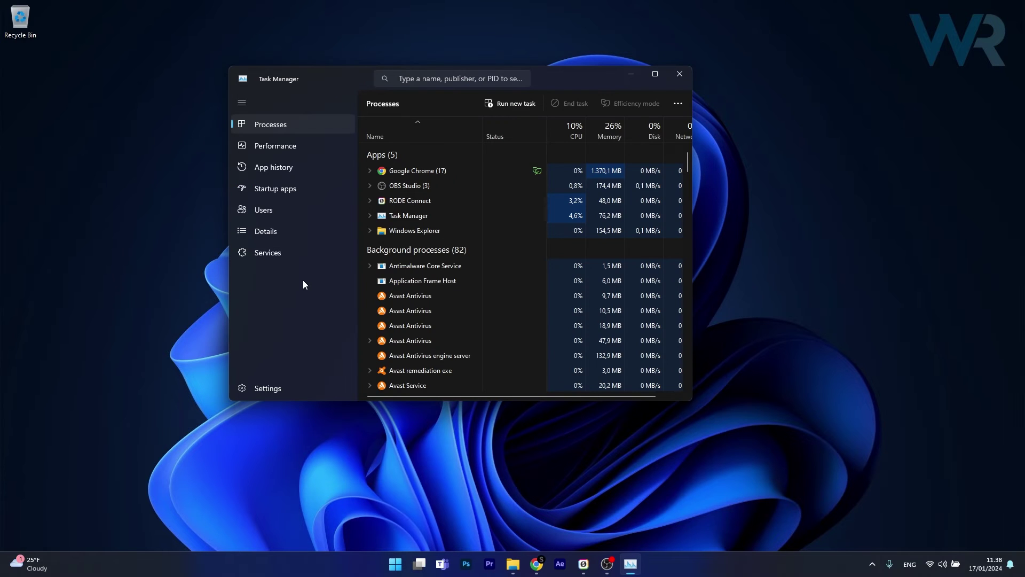
{"action": "left_click", "coordinate": [270, 191]}
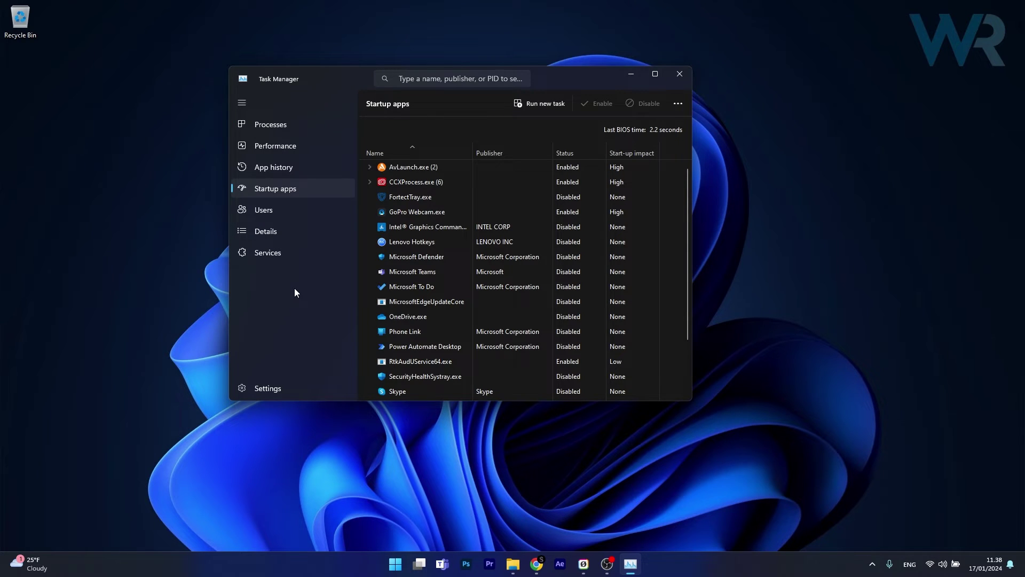
{"action": "left_click", "coordinate": [427, 183]}
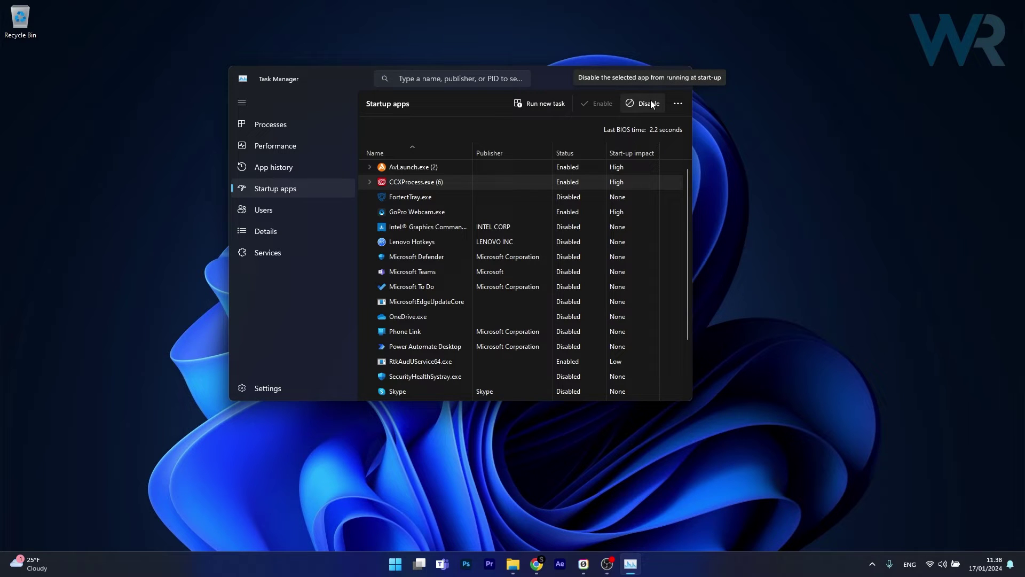
{"action": "left_click", "coordinate": [872, 565]}
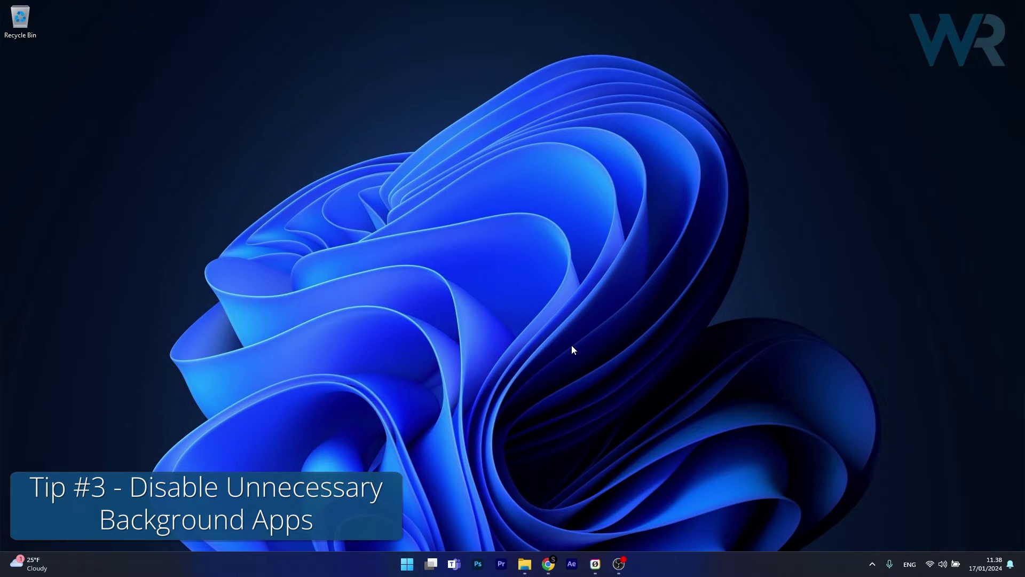
Step: Reach the Installed apps list under Apps in Windows Settings
{"action": "left_click", "coordinate": [412, 567]}
{"action": "left_click", "coordinate": [440, 293]}
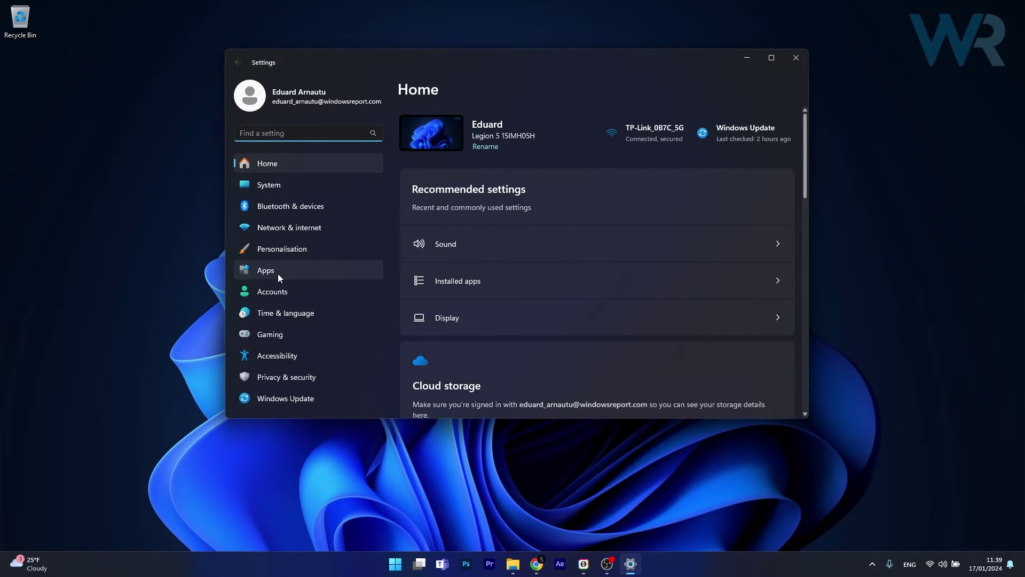
{"action": "left_click", "coordinate": [278, 273]}
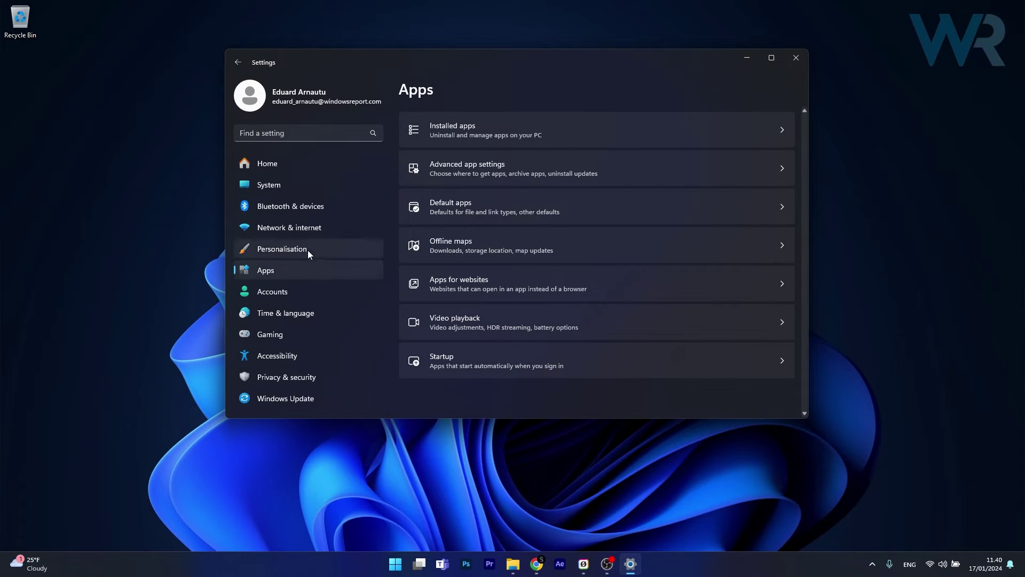
{"action": "left_click", "coordinate": [460, 128]}
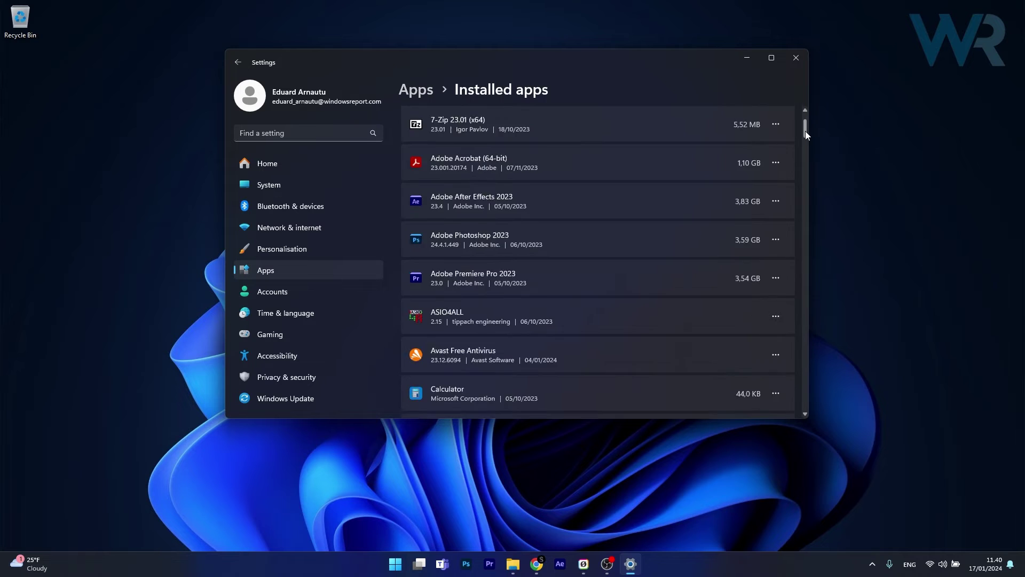
{"action": "left_click_drag", "start_coordinate": [805, 132], "coordinate": [805, 140]}
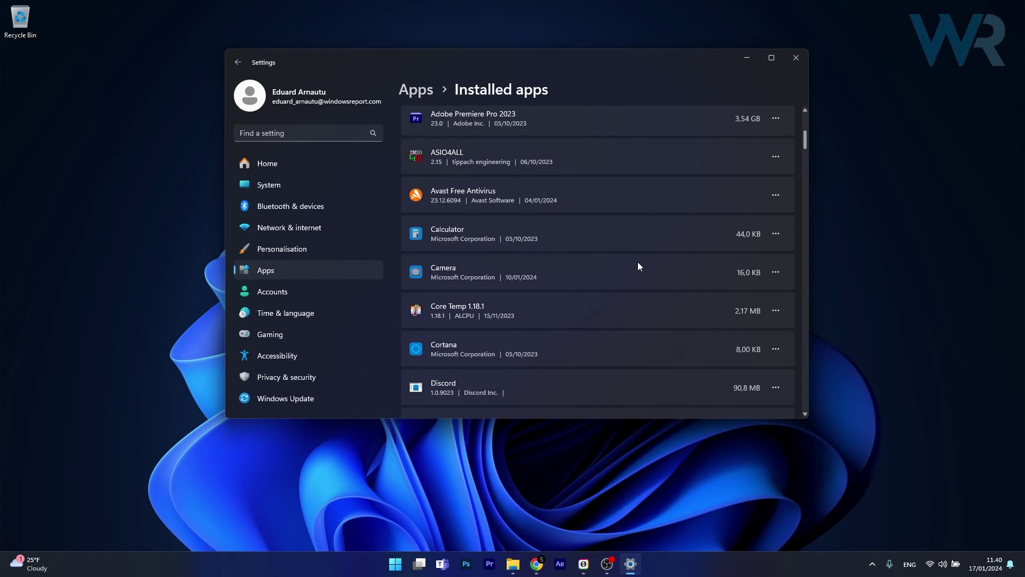
Step: Leave Camera's background app permission at Power optimised and close Settings
{"action": "left_click", "coordinate": [775, 274]}
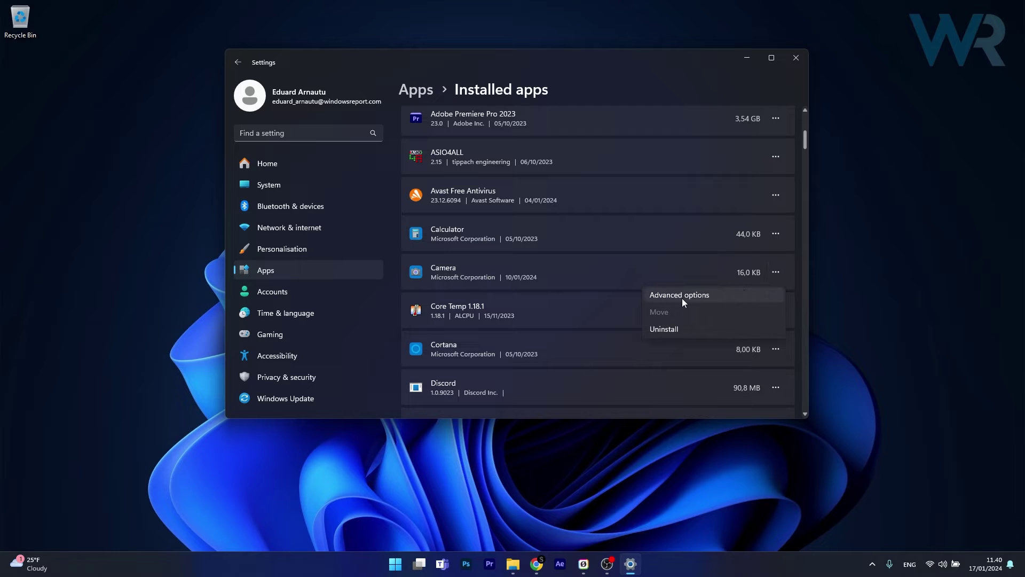
{"action": "left_click", "coordinate": [727, 296]}
{"action": "left_click_drag", "start_coordinate": [805, 160], "coordinate": [802, 202]}
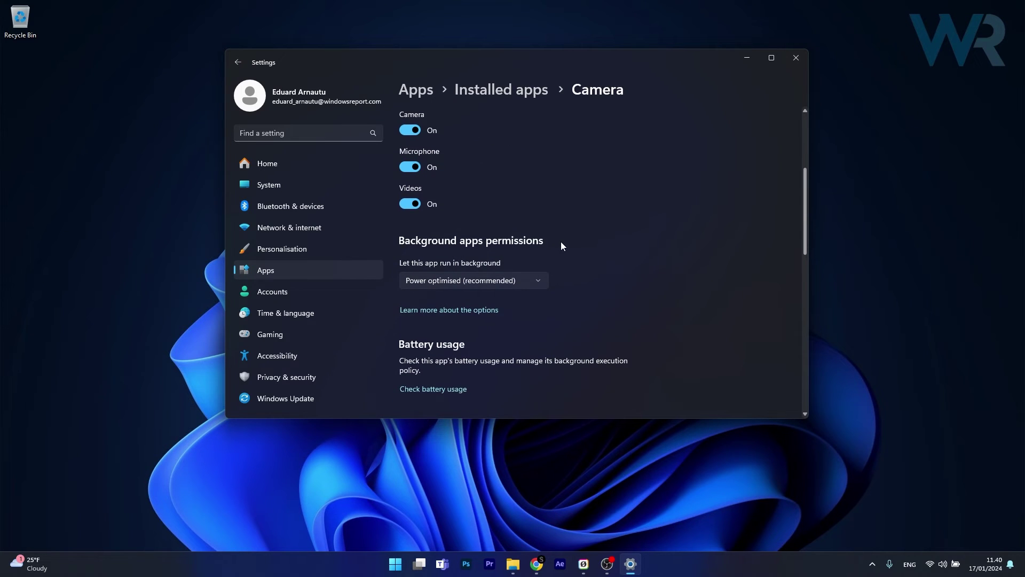
{"action": "left_click", "coordinate": [545, 281]}
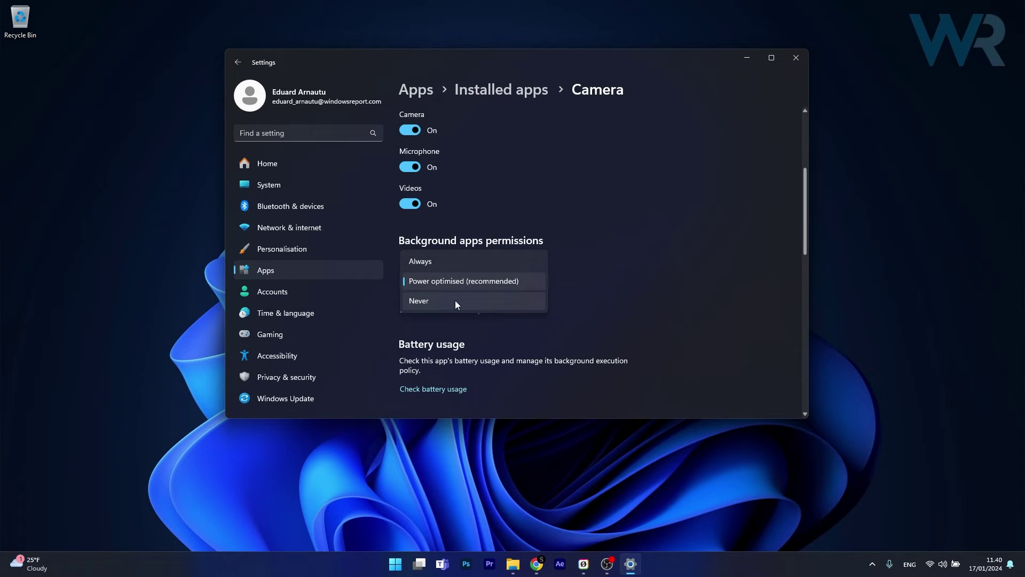
{"action": "left_click", "coordinate": [689, 276]}
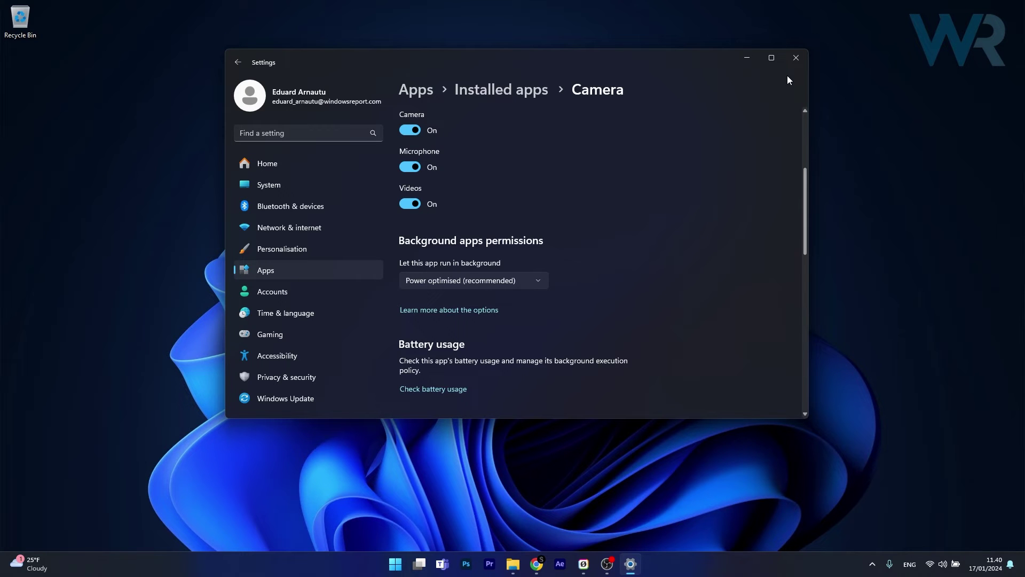
{"action": "left_click", "coordinate": [795, 59]}
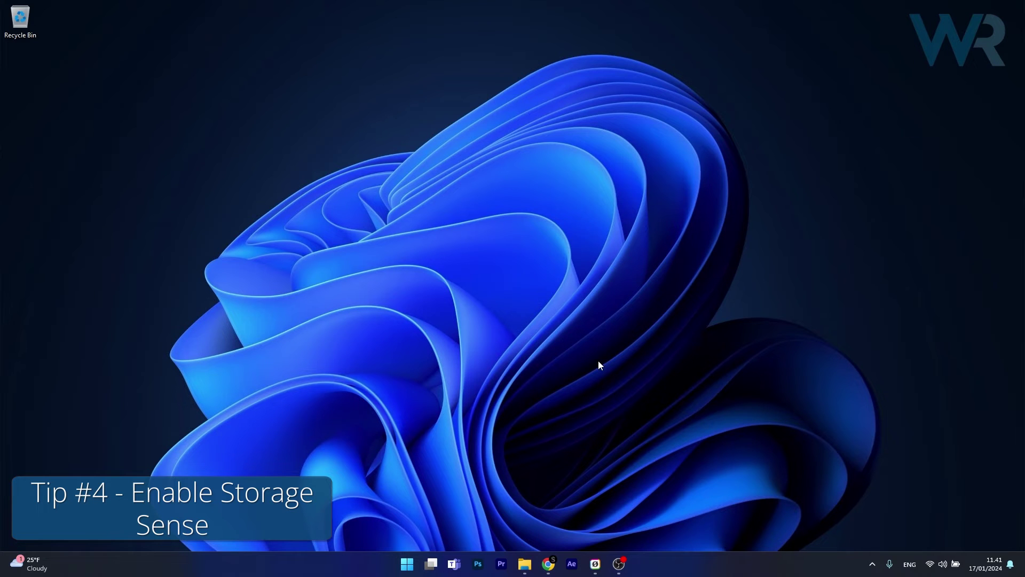
Step: Reach System > Storage and review the Storage Sense cleanup options
{"action": "left_click", "coordinate": [407, 564]}
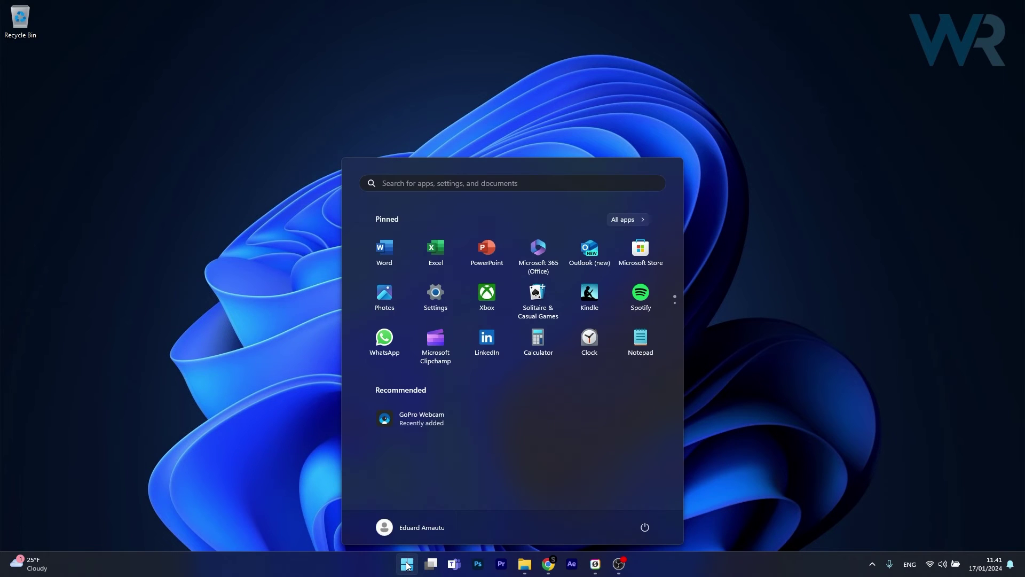
{"action": "left_click", "coordinate": [432, 296]}
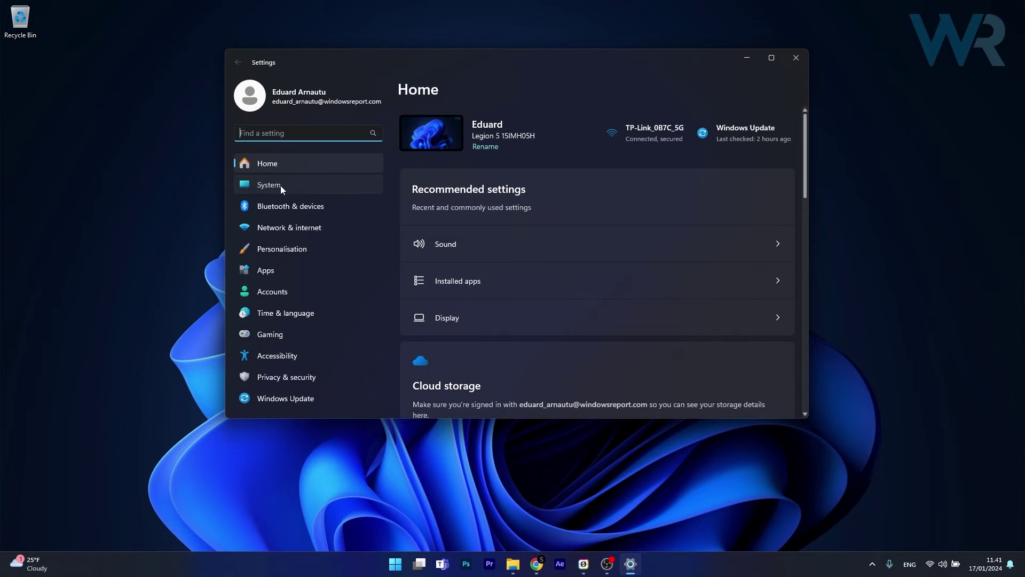
{"action": "left_click", "coordinate": [281, 186]}
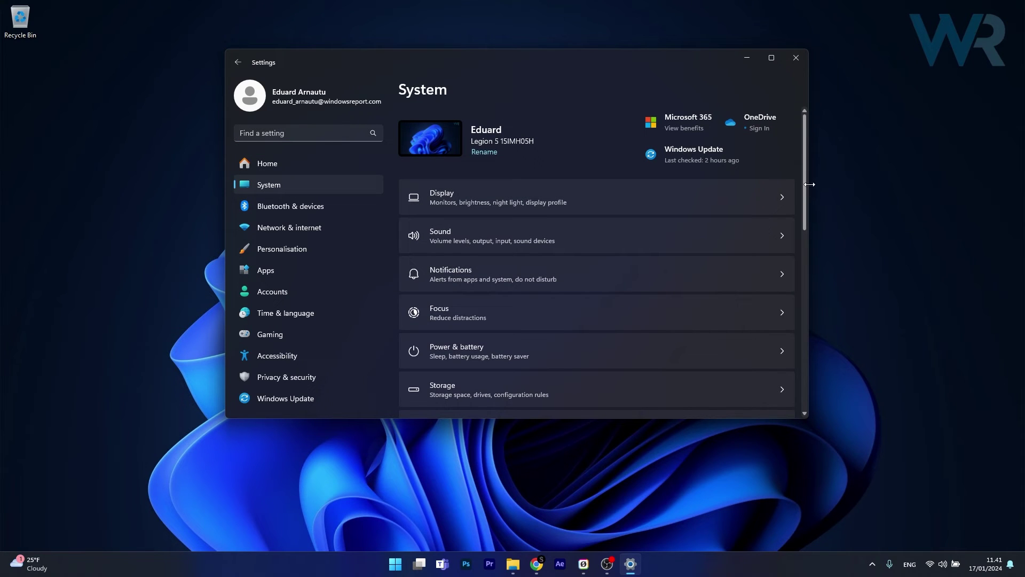
{"action": "left_click_drag", "start_coordinate": [807, 190], "coordinate": [806, 226]}
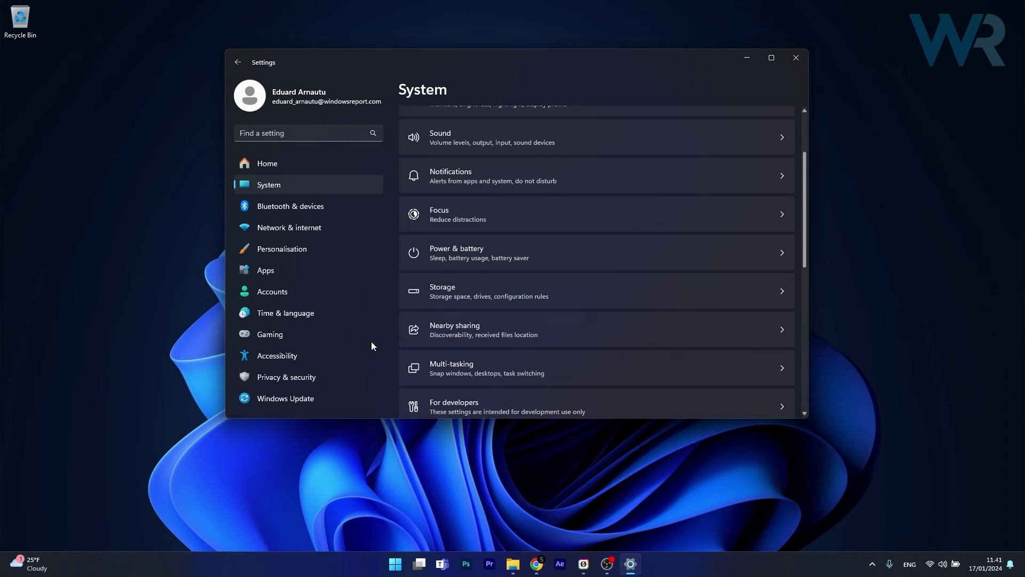
{"action": "left_click", "coordinate": [613, 289]}
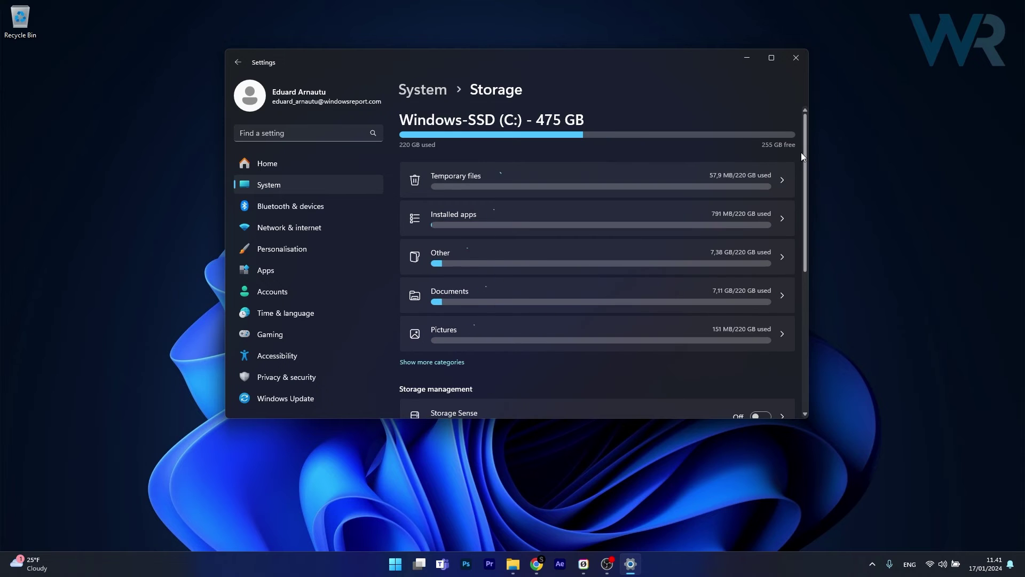
{"action": "left_click_drag", "start_coordinate": [806, 153], "coordinate": [800, 235]}
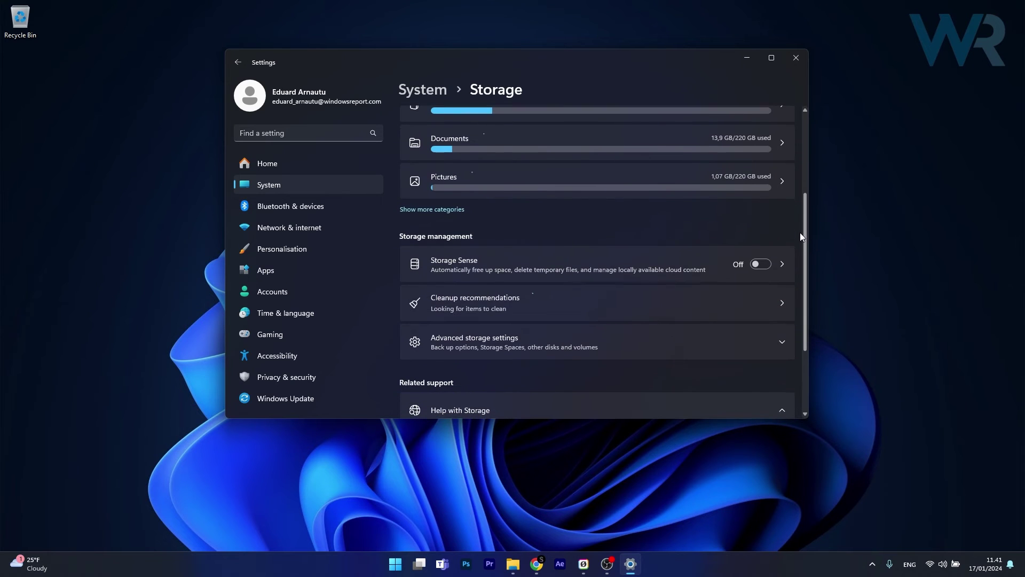
{"action": "scroll", "coordinate": [548, 245], "scroll_direction": "up", "scroll_amount": 2}
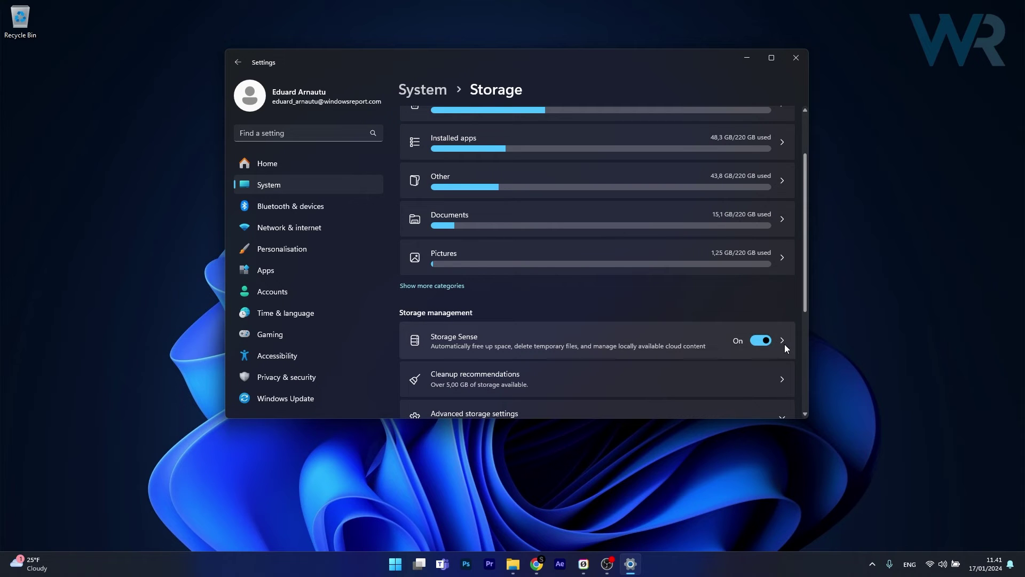
{"action": "left_click", "coordinate": [785, 346]}
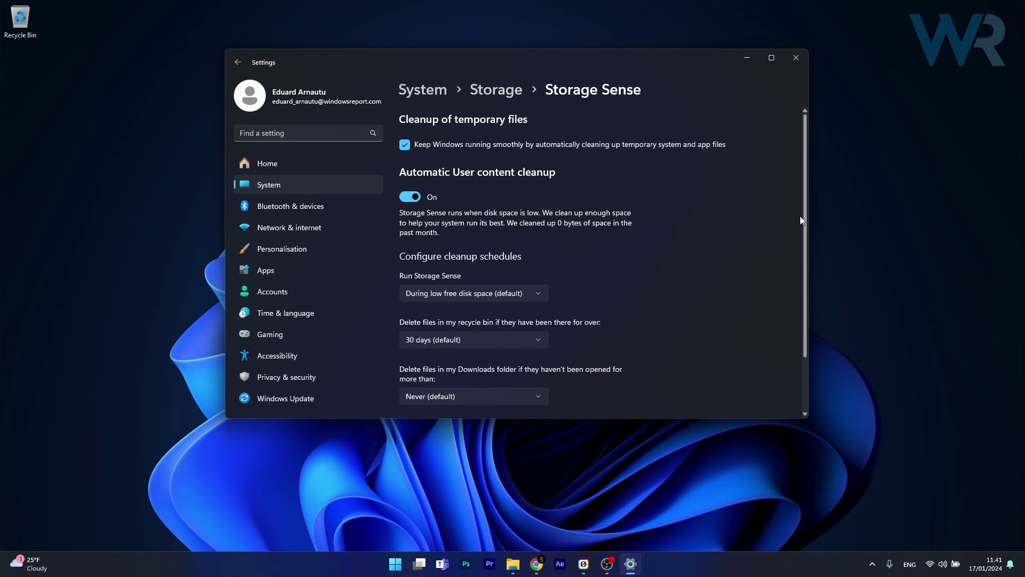
{"action": "left_click_drag", "start_coordinate": [802, 216], "coordinate": [805, 271]}
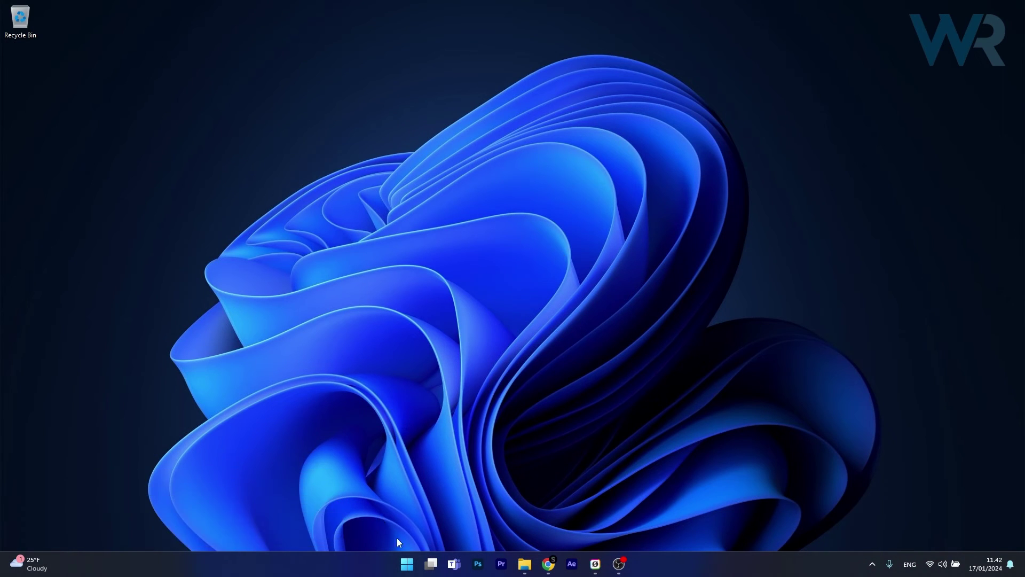
Step: Reach the Power & battery page under System in Settings
{"action": "left_click", "coordinate": [406, 564]}
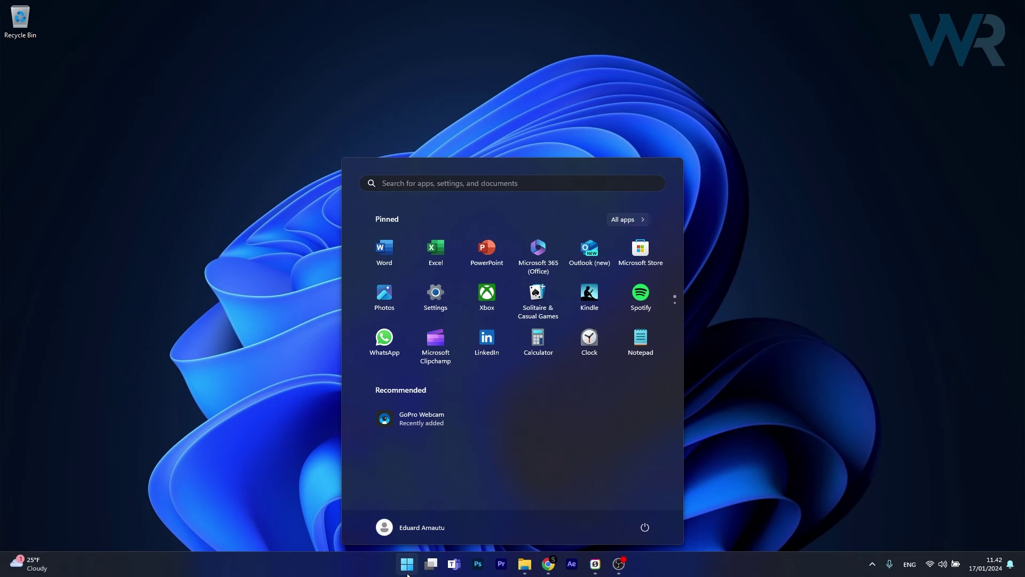
{"action": "left_click", "coordinate": [440, 289]}
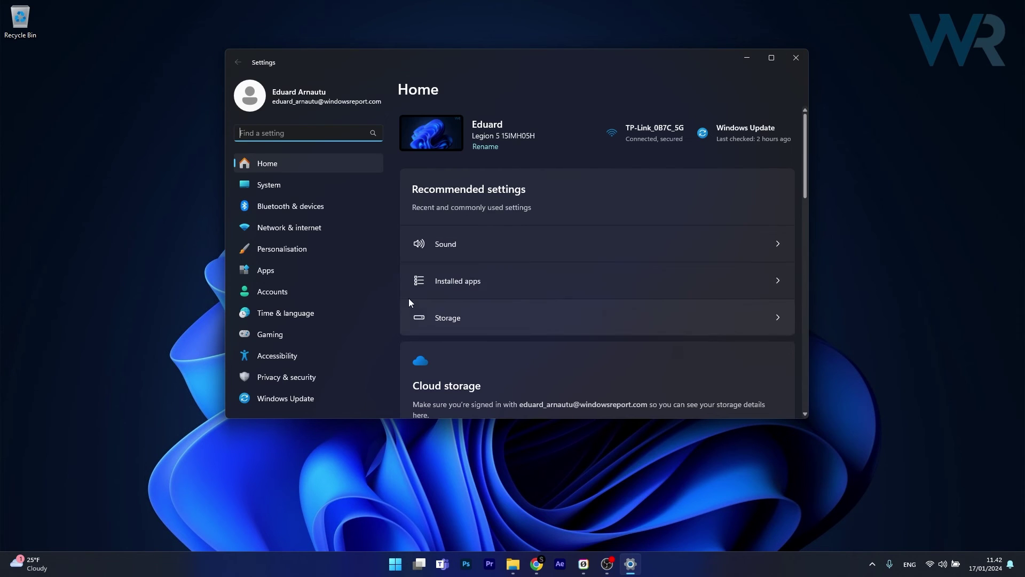
{"action": "left_click", "coordinate": [273, 187]}
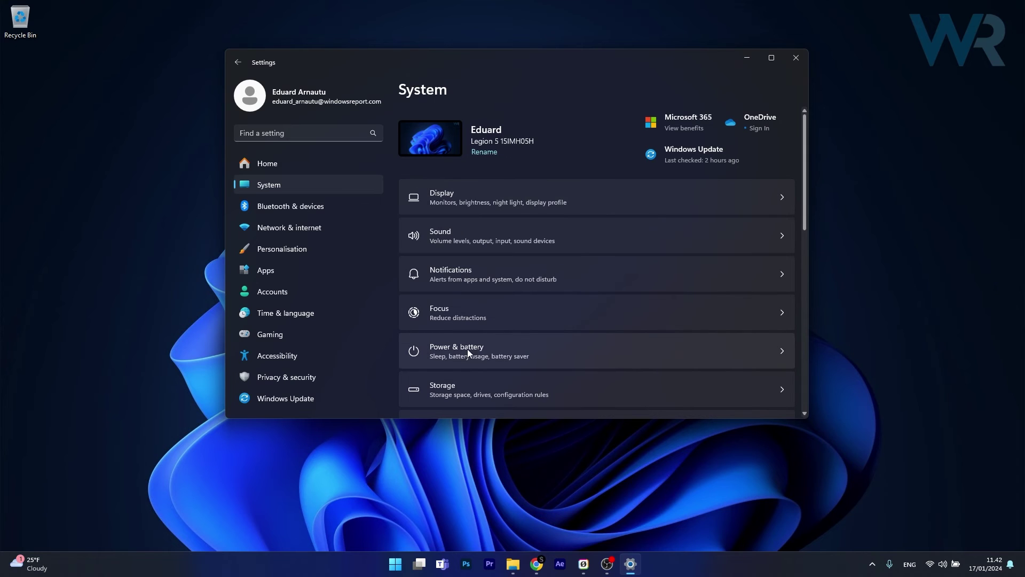
{"action": "left_click", "coordinate": [638, 350]}
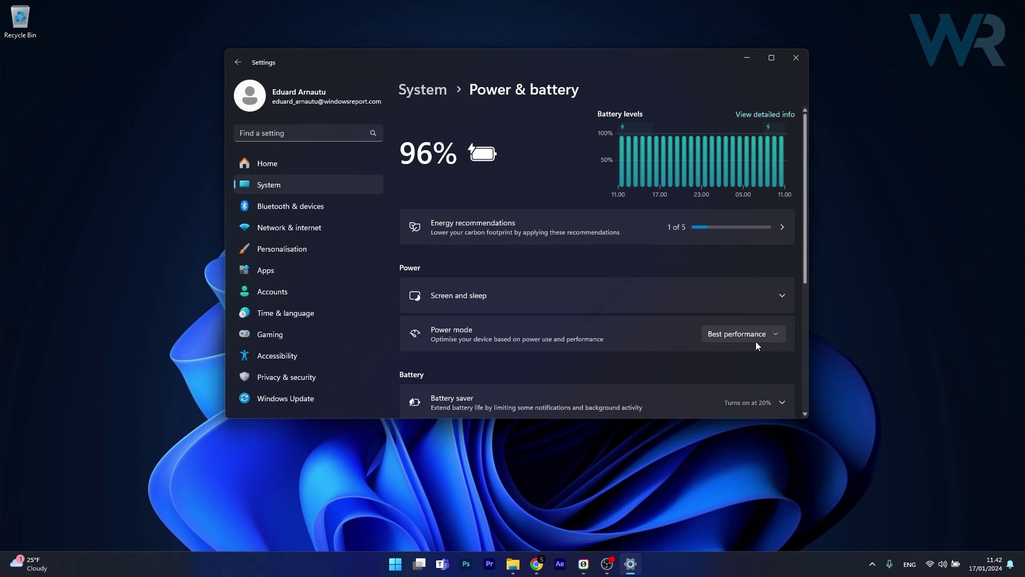
Step: Choose Best performance as the power mode
{"action": "left_click", "coordinate": [781, 333]}
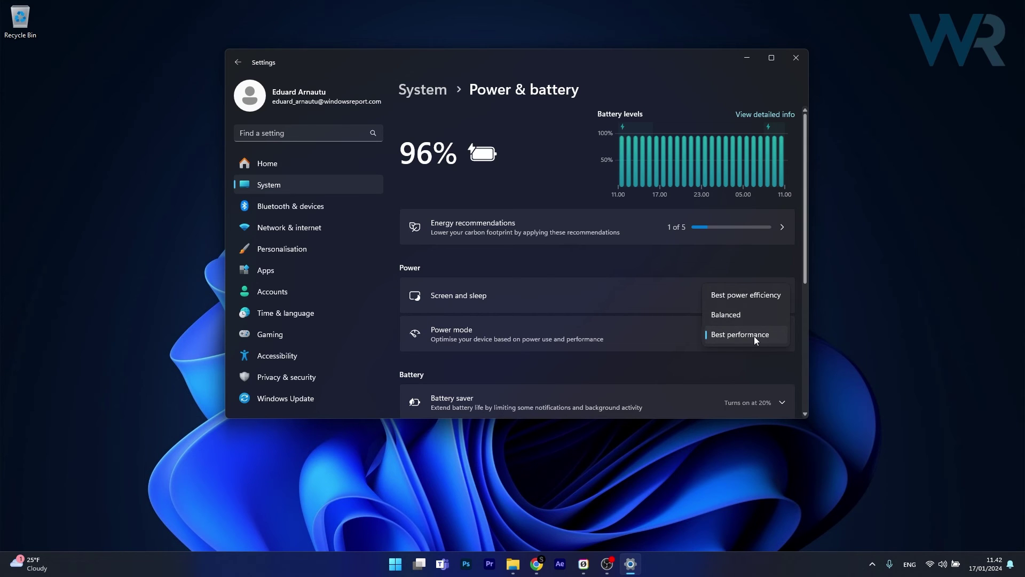
{"action": "left_click", "coordinate": [754, 336]}
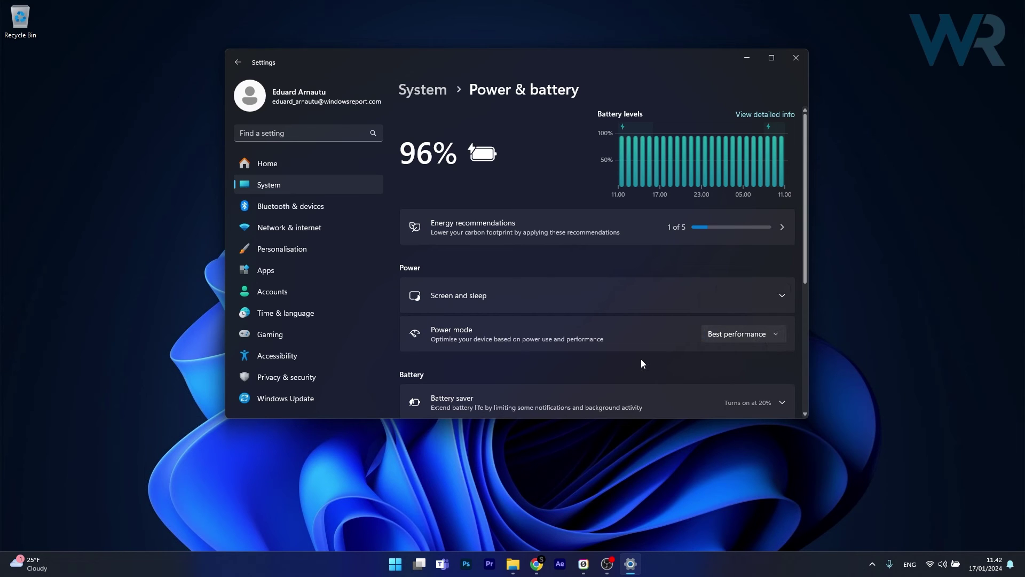
{"action": "left_click", "coordinate": [742, 338]}
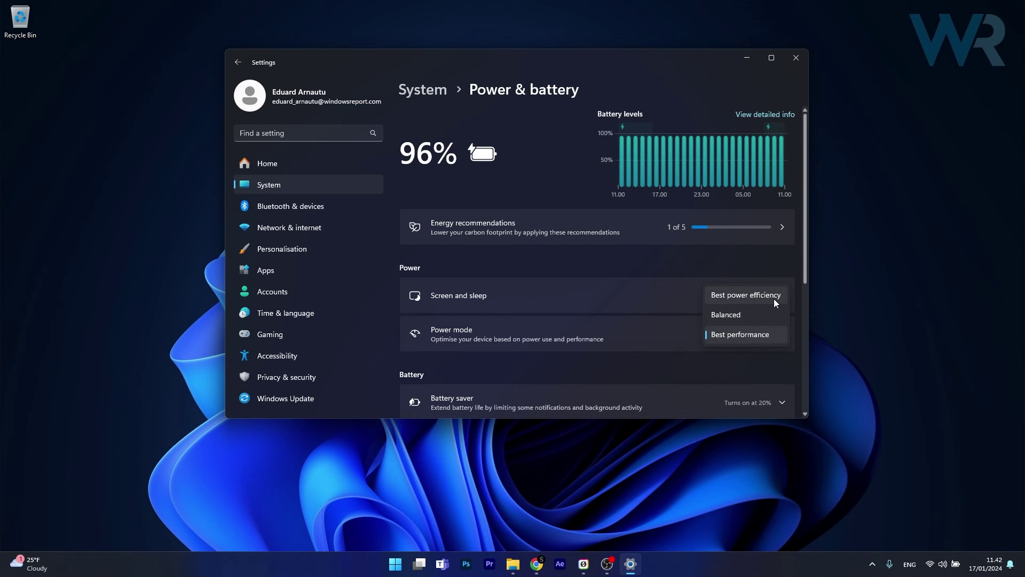